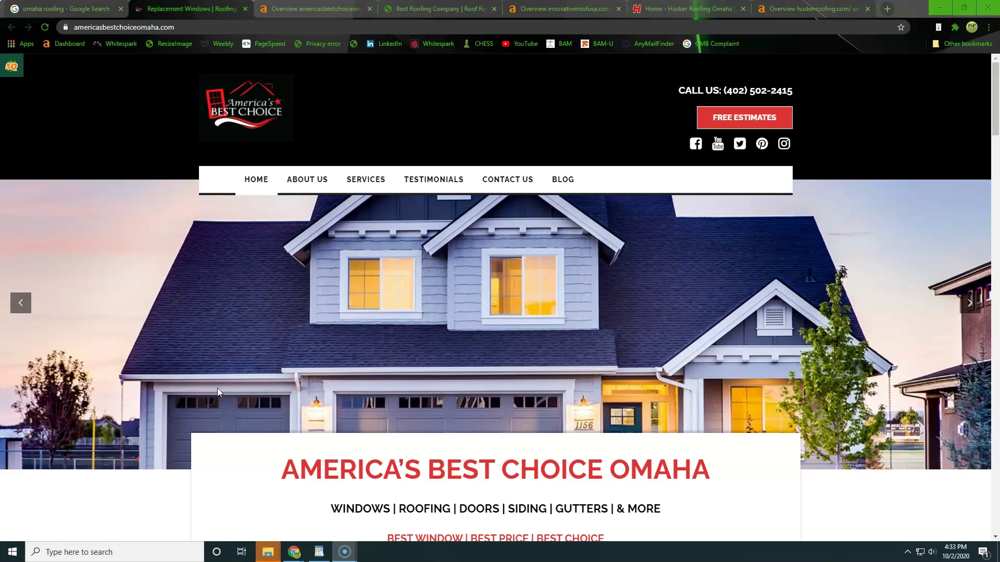
scroll(324, 338, "down", 2)
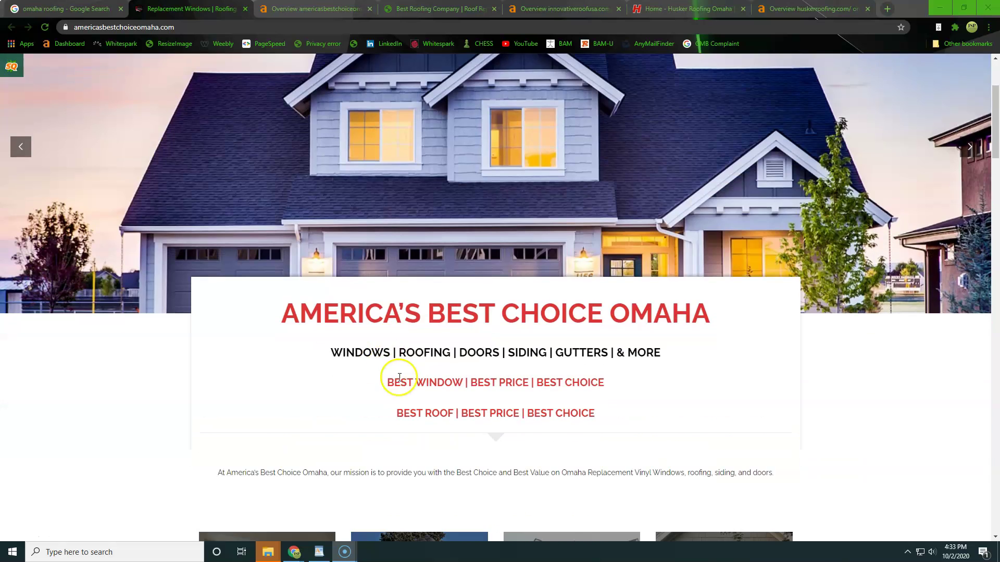
left_click_drag(300, 314, 485, 409)
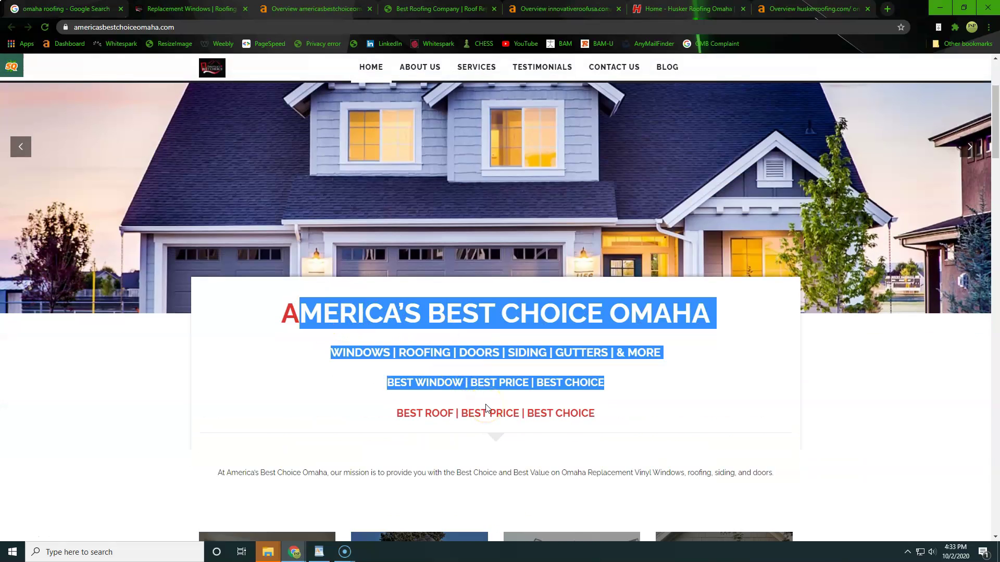
Count the words on the America's Best Choice Omaha home page (1036 words).
left_click(483, 409)
key("ctrl+a")
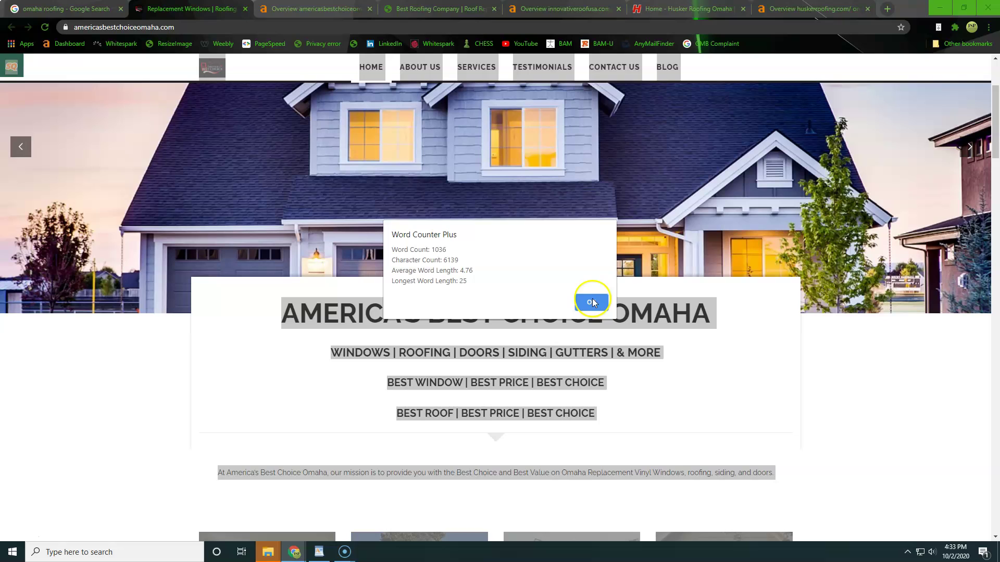
left_click(591, 301)
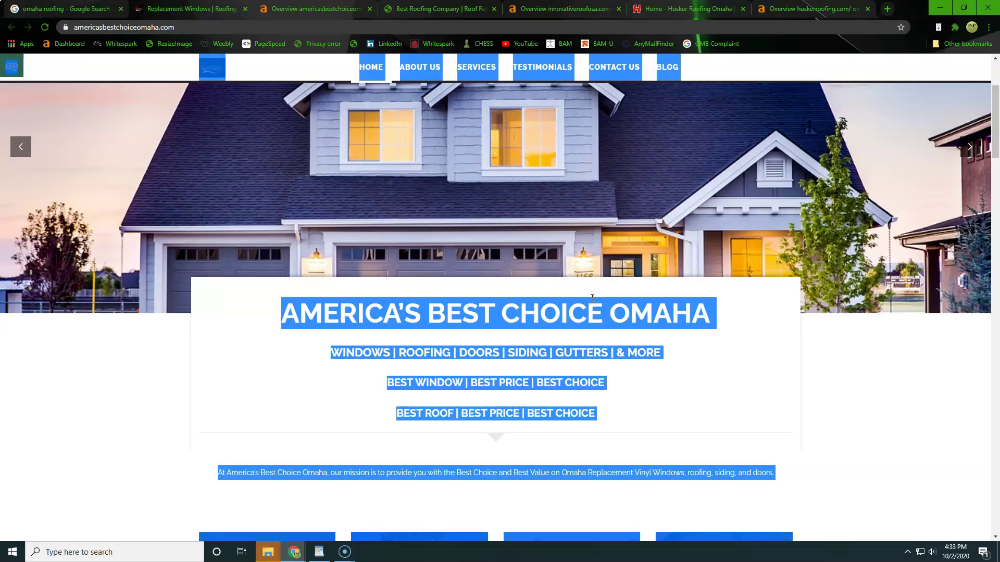
scroll(591, 289, "up", 2)
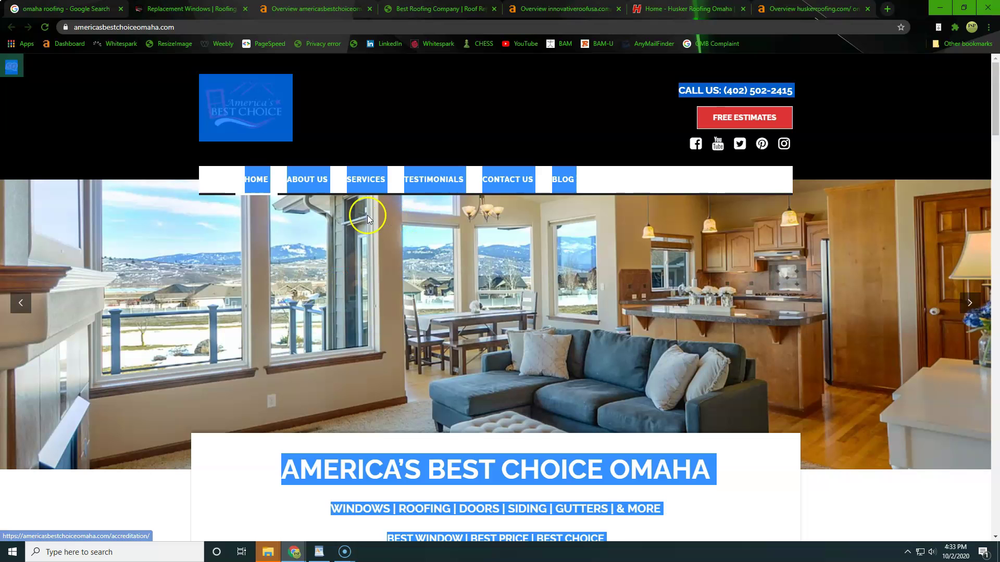
Note the organic traffic of 134, then open the 330-keyword organic keywords report.
left_click(297, 12)
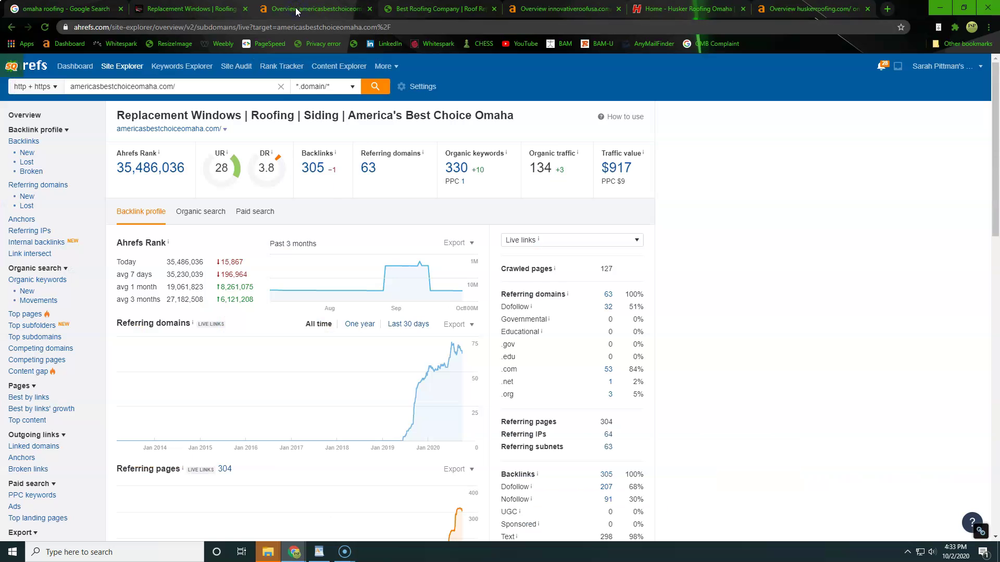
double_click(538, 168)
left_click_drag(531, 165, 552, 182)
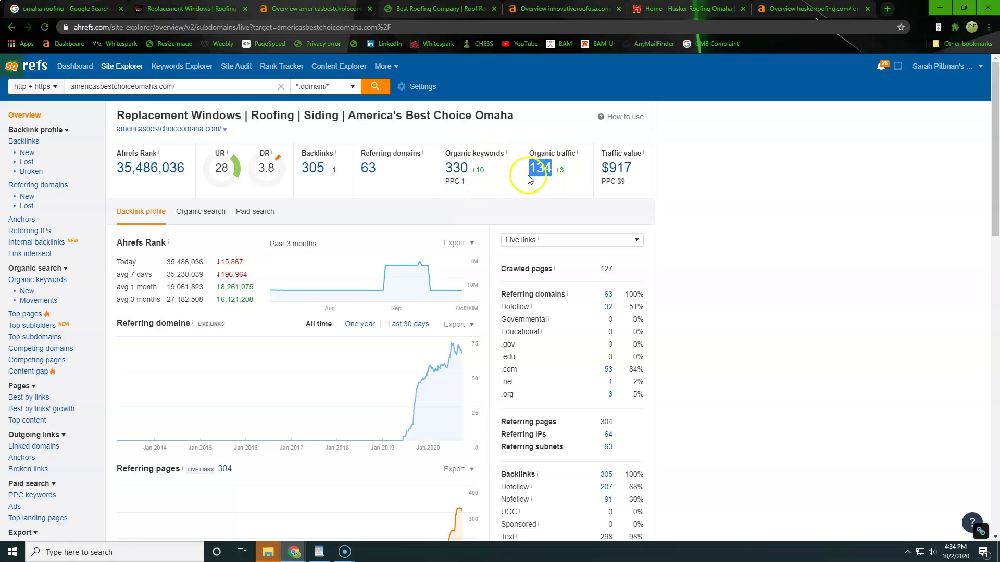
left_click(464, 171)
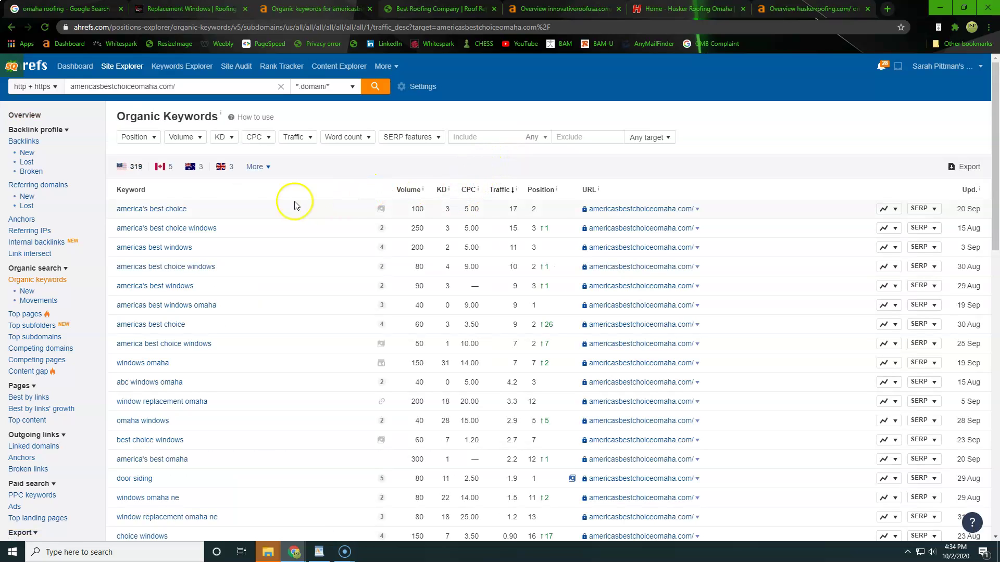
left_click_drag(113, 211, 302, 347)
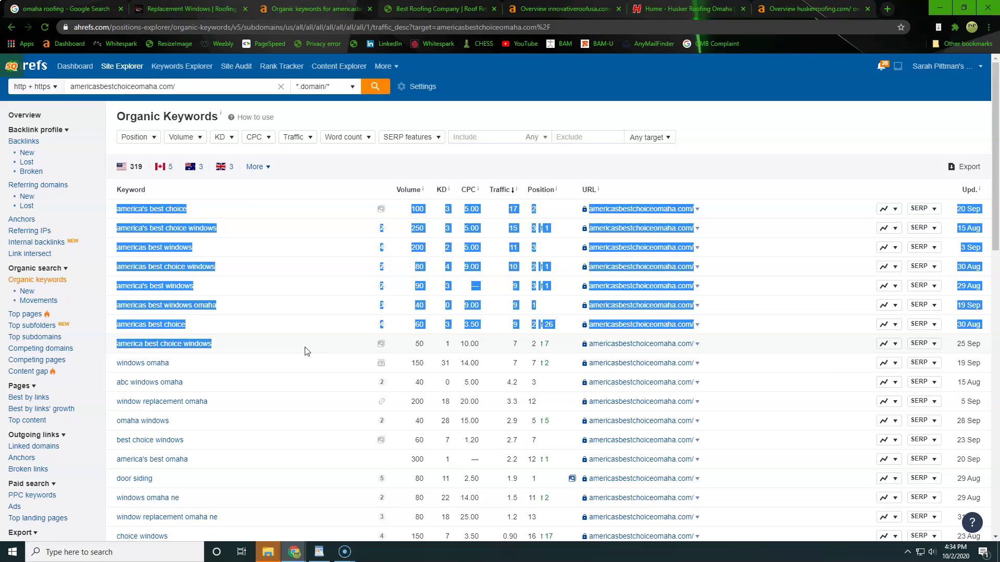
mouse_move(304, 351)
left_mouse_down()
mouse_move(295, 354)
mouse_move(323, 340)
left_mouse_up()
left_click_drag(109, 363, 169, 372)
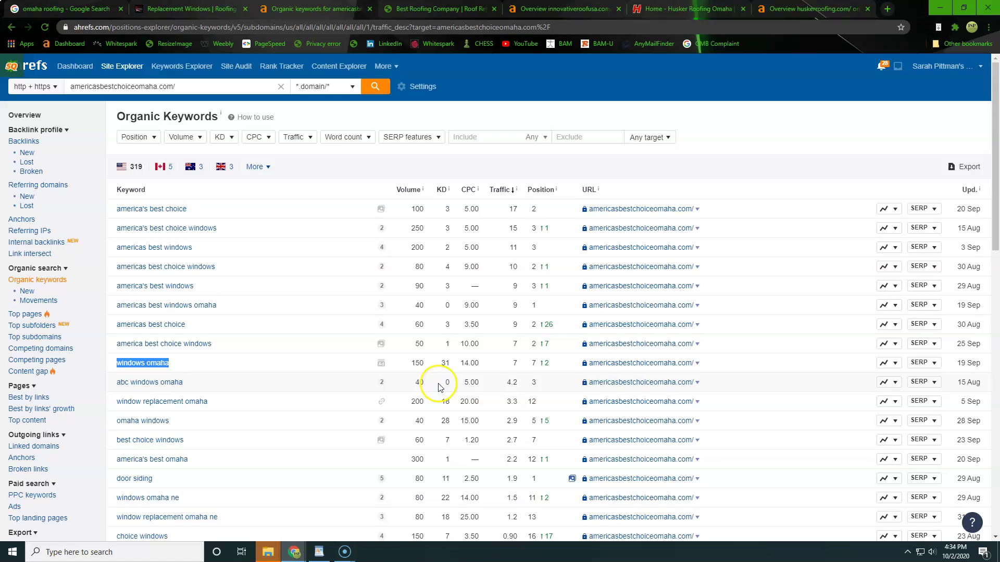
scroll(375, 399, "down", 1)
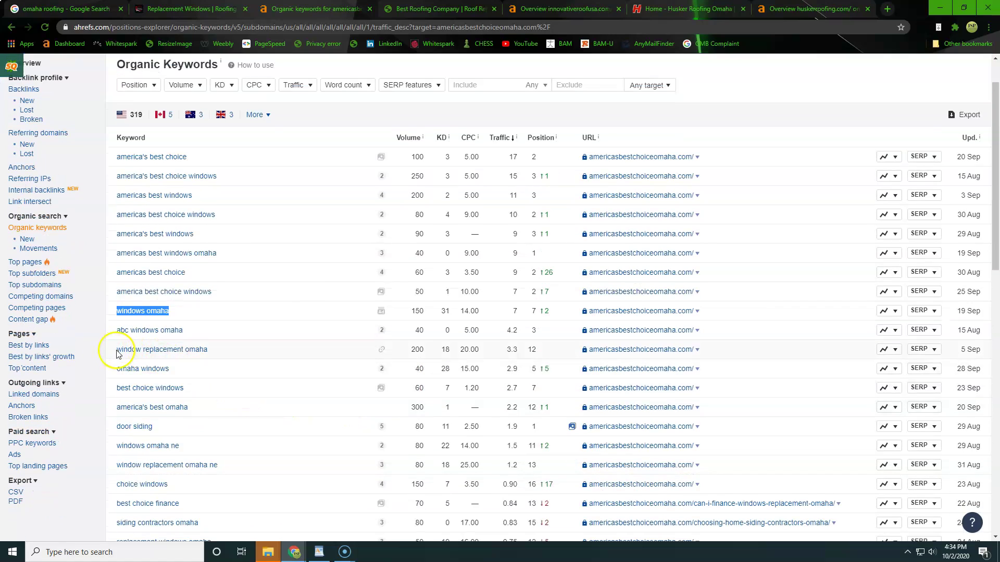
left_click_drag(110, 350, 221, 349)
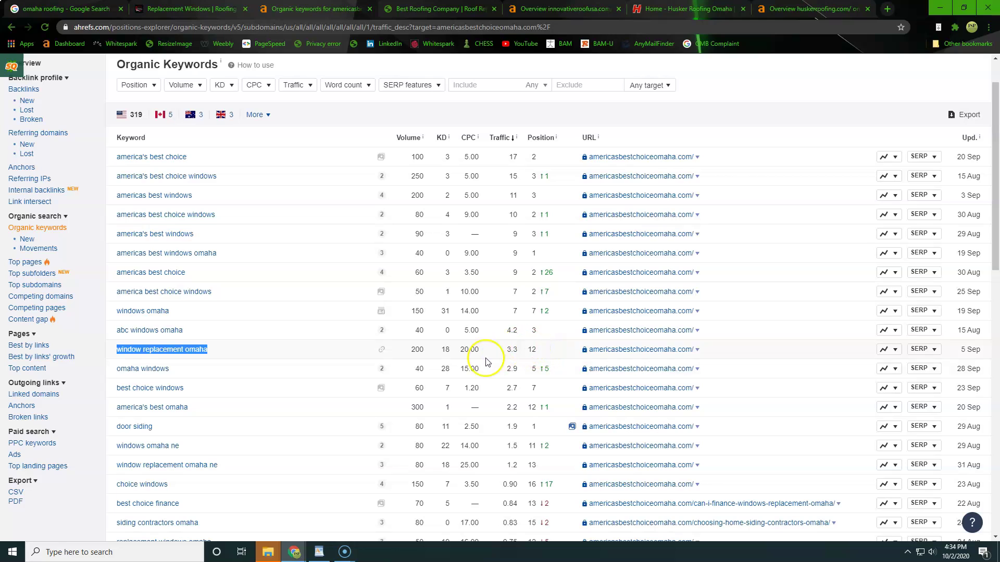
left_click_drag(100, 378, 500, 373)
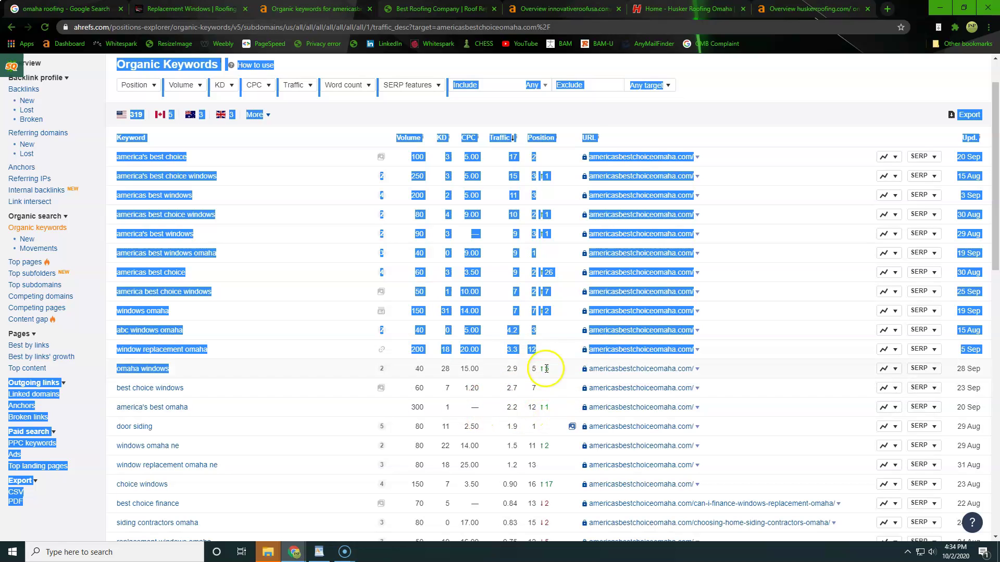
scroll(185, 402, "down", 1)
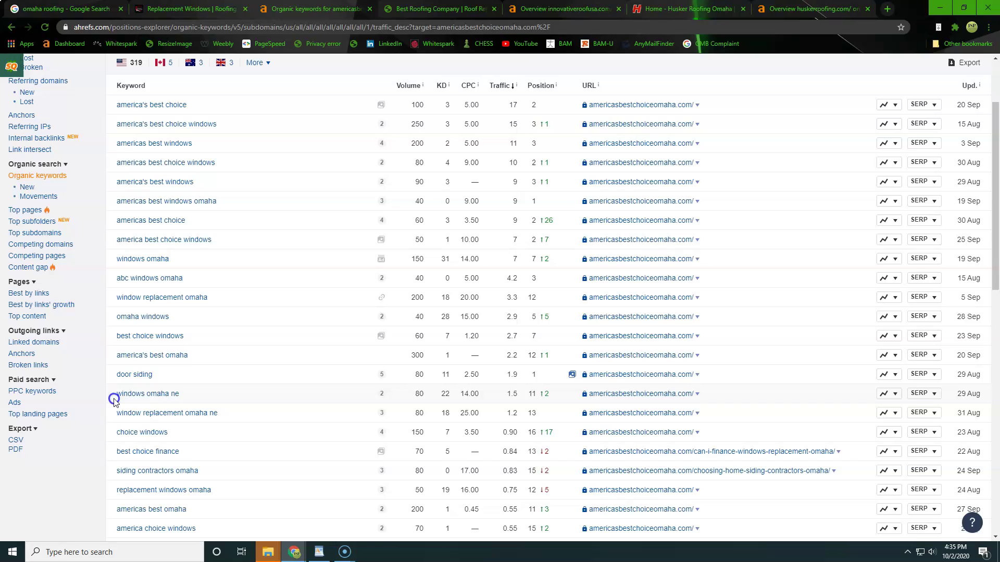
left_click_drag(112, 396, 214, 400)
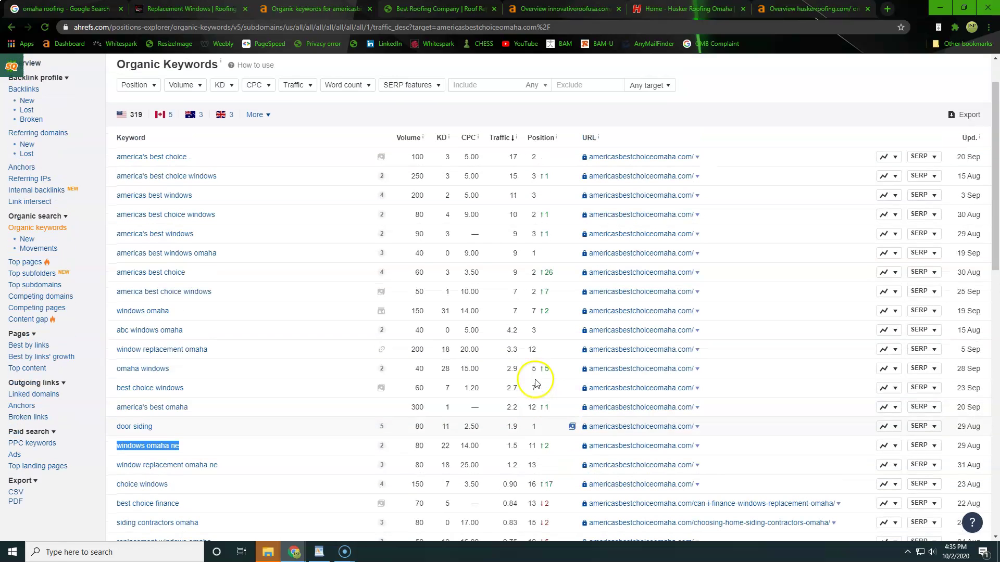
scroll(536, 387, "up", 1)
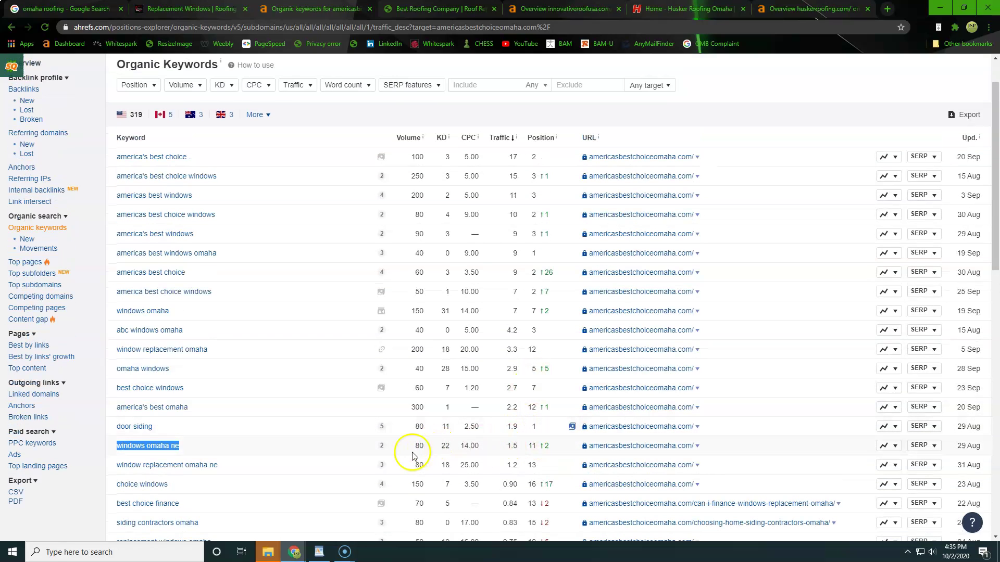
scroll(419, 442, "up", 1)
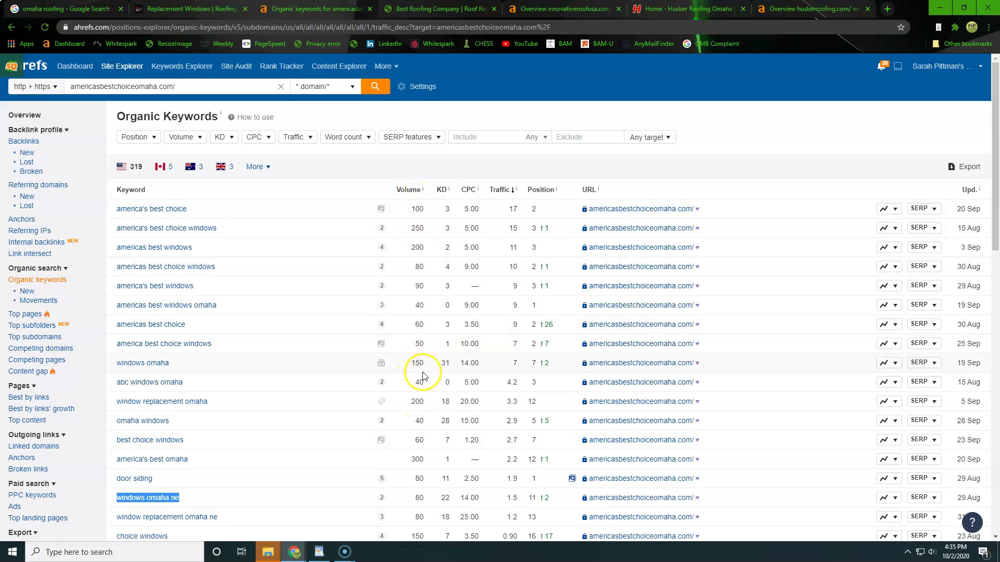
Glance at the omaha roofing search results, then word-count the Innovative Roofing home page.
left_click(453, 11)
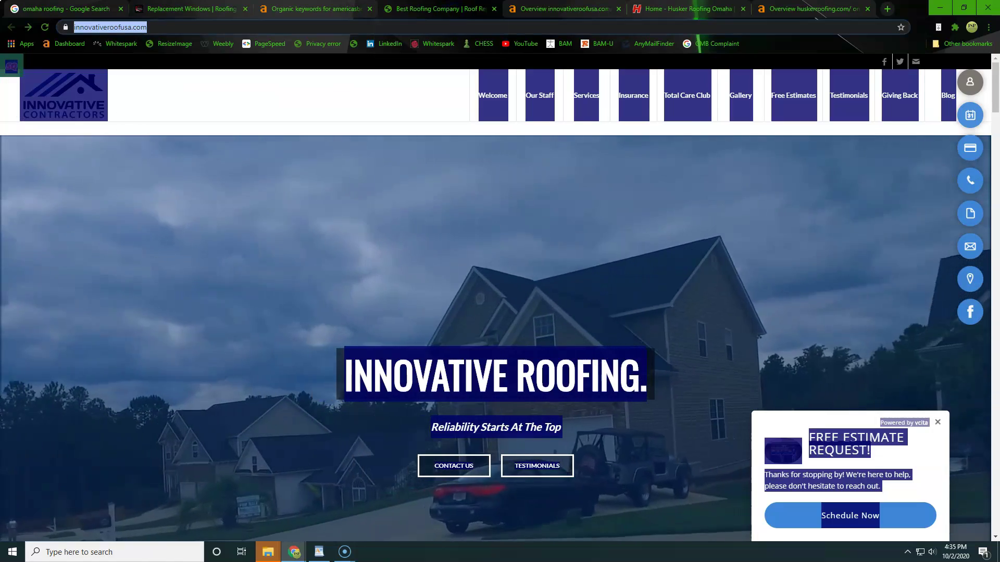
left_click(76, 10)
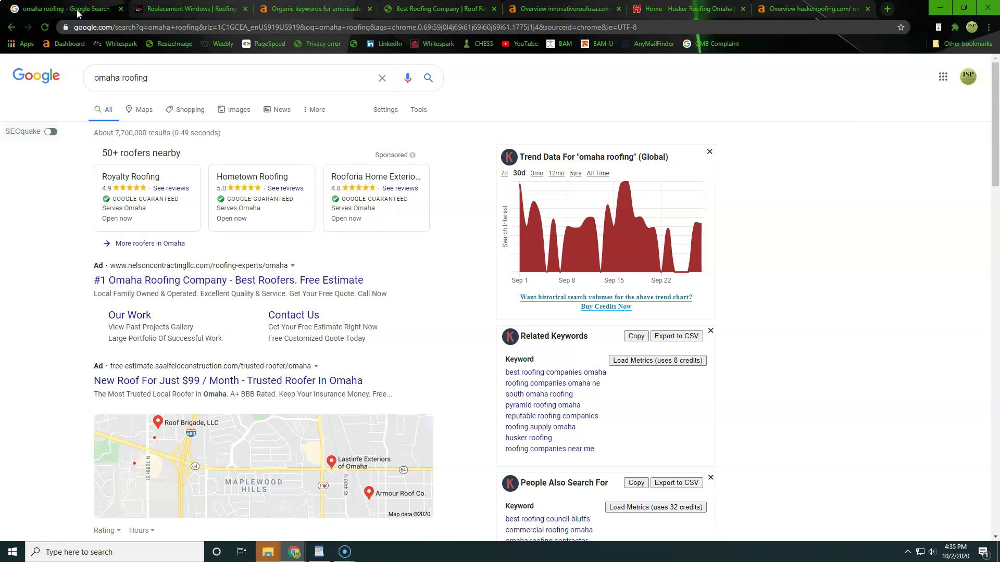
left_click(159, 68)
left_click(568, 9)
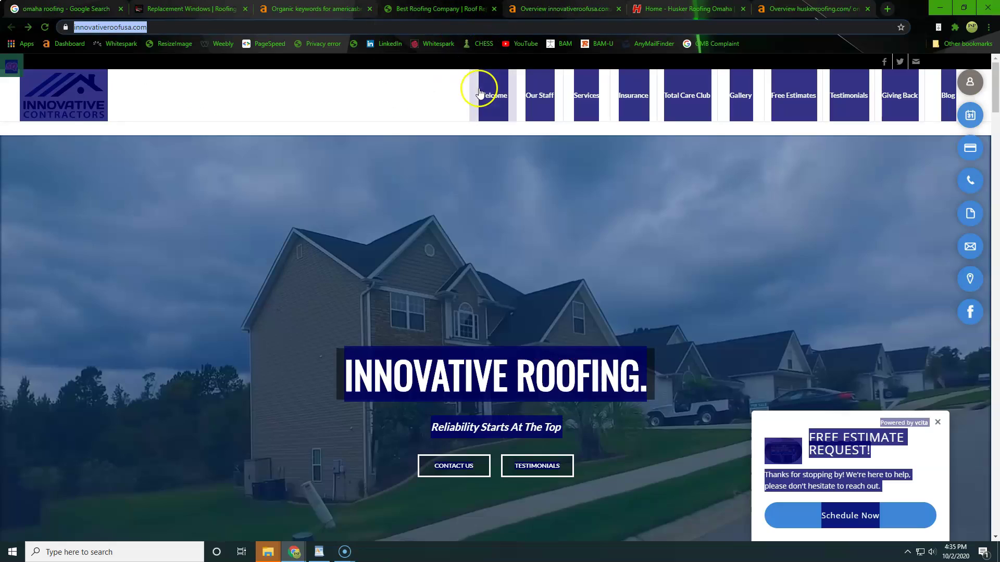
right_click(494, 367)
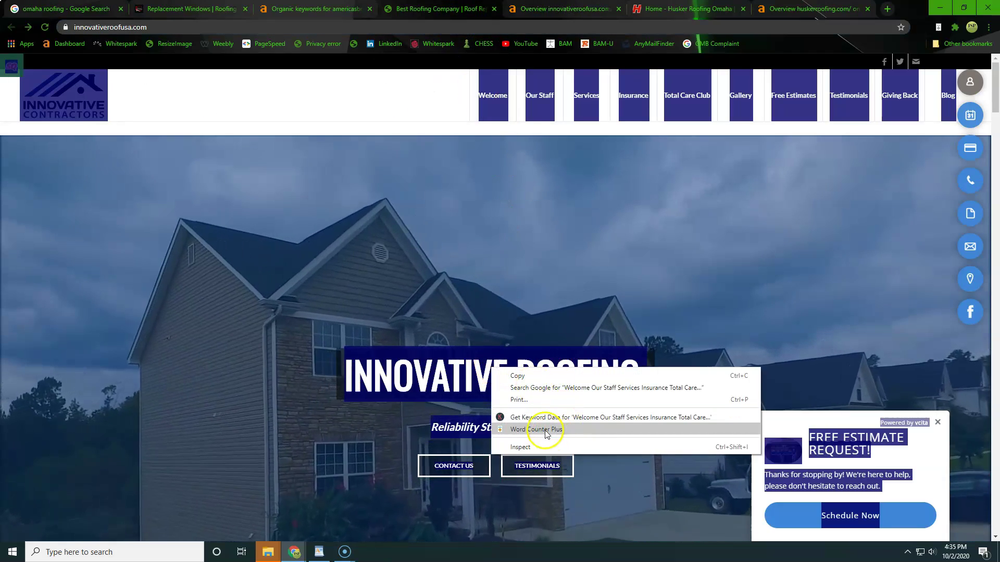
left_click(546, 427)
left_click(591, 302)
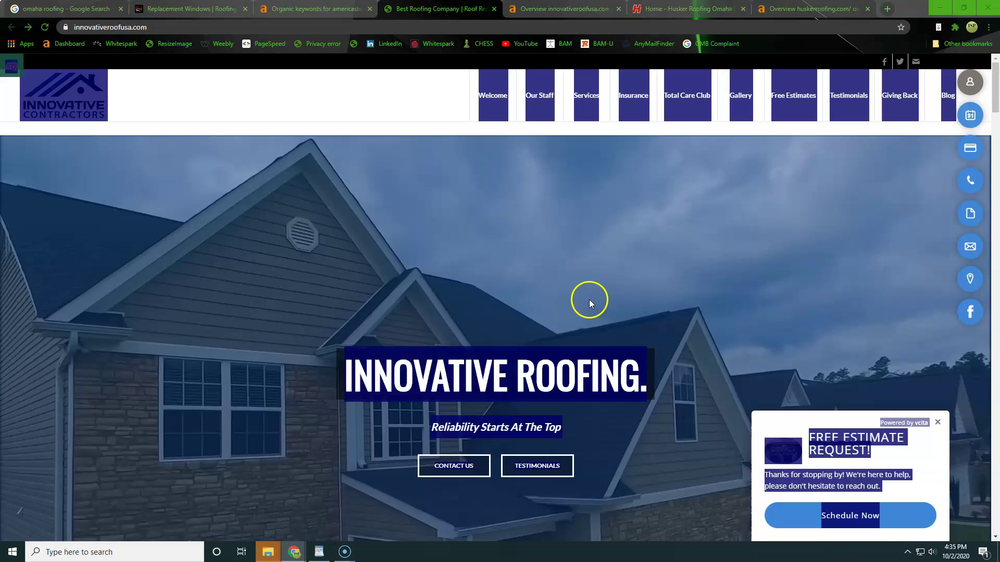
Open innovativeroofusa.com's Organic Keywords report from its 377-keyword count in Ahrefs.
left_click(583, 11)
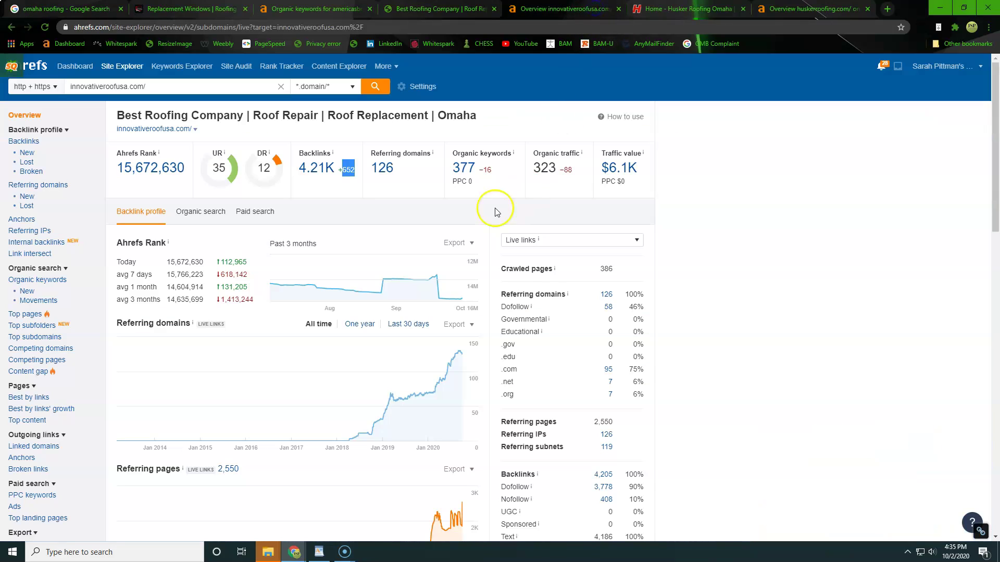
left_click_drag(574, 170, 451, 170)
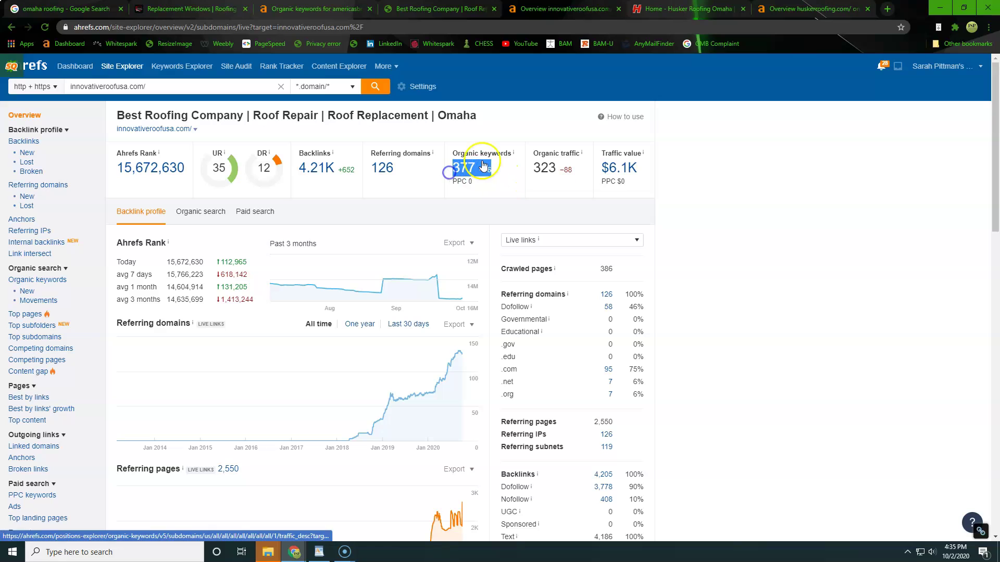
left_click(500, 172)
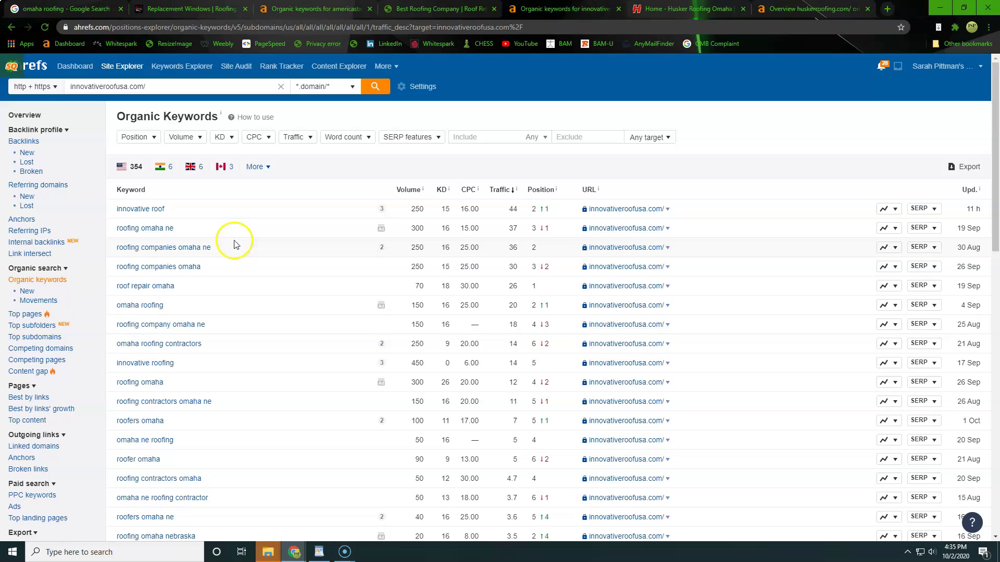
Highlight top keywords like 'innovative roof' and 'roofing omaha ne', then return to Overview.
left_click_drag(114, 209, 169, 208)
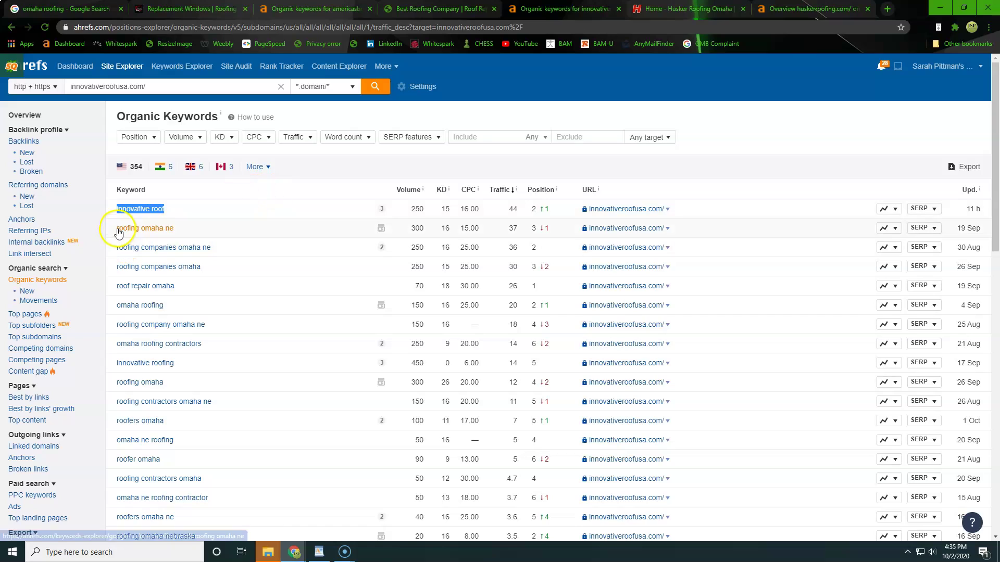
mouse_move(114, 228)
left_mouse_down()
mouse_move(199, 234)
mouse_move(245, 263)
mouse_move(283, 349)
mouse_move(350, 341)
left_mouse_up()
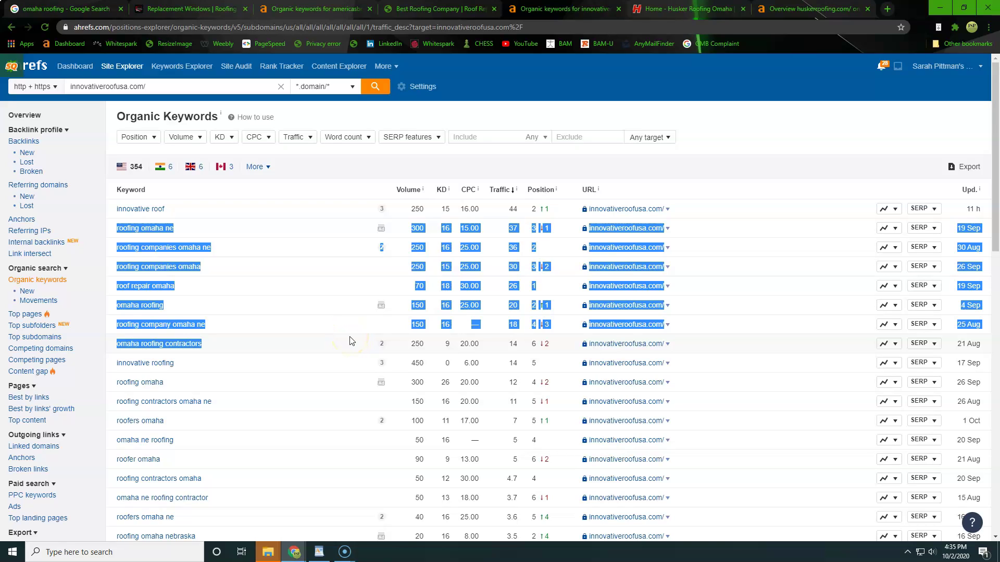
left_click_drag(350, 341, 529, 324)
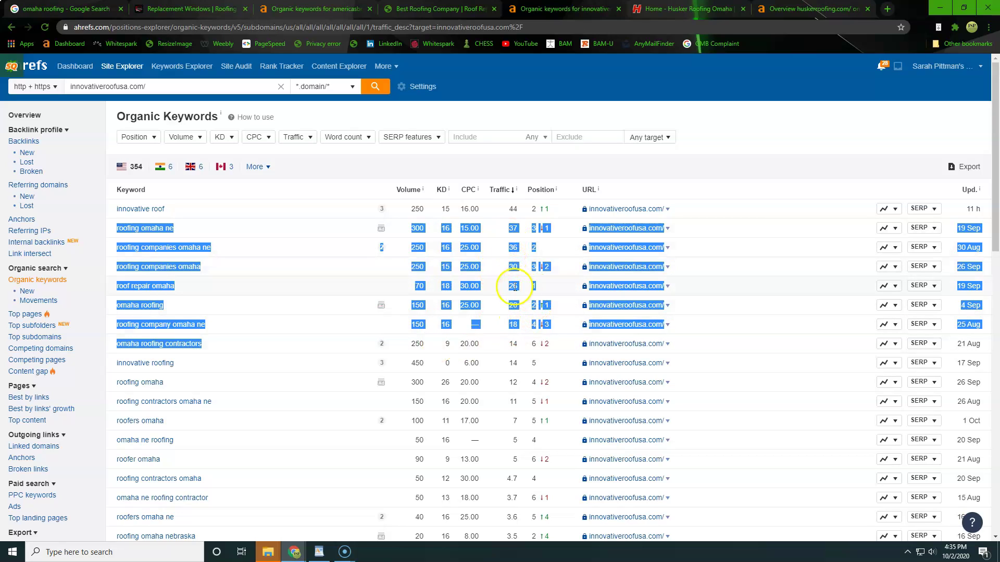
mouse_move(528, 324)
left_mouse_down()
mouse_move(495, 300)
mouse_move(529, 312)
left_mouse_up()
left_click(522, 334)
mouse_move(522, 334)
left_mouse_down()
mouse_move(540, 211)
mouse_move(581, 256)
mouse_move(419, 232)
left_mouse_up()
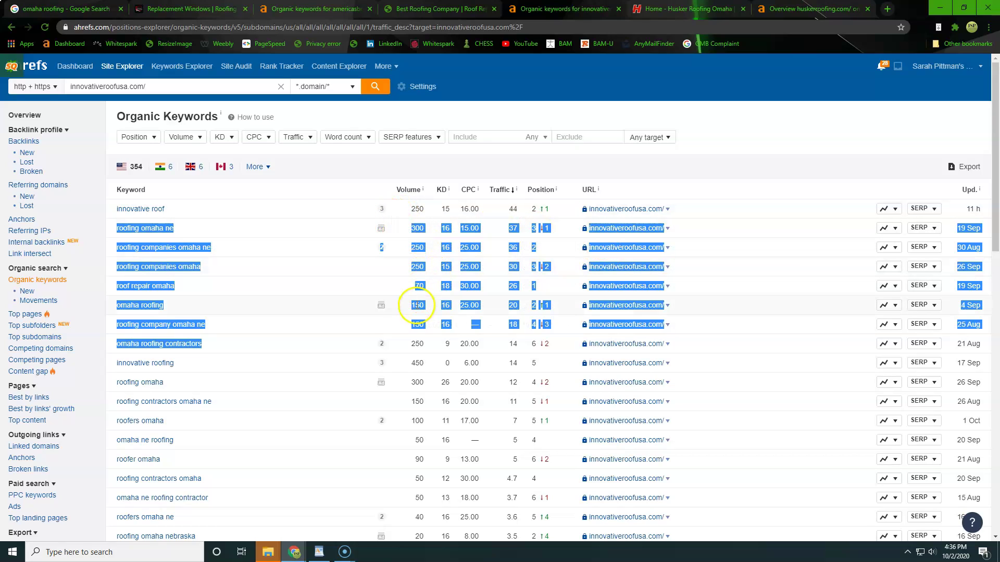
left_click_drag(425, 234, 418, 326)
left_click(598, 369)
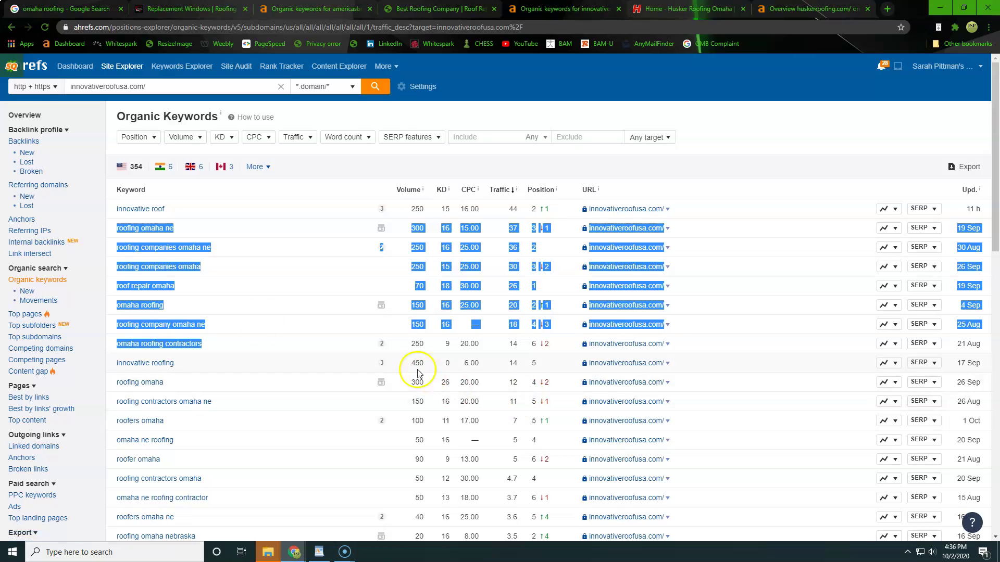
left_click(35, 117)
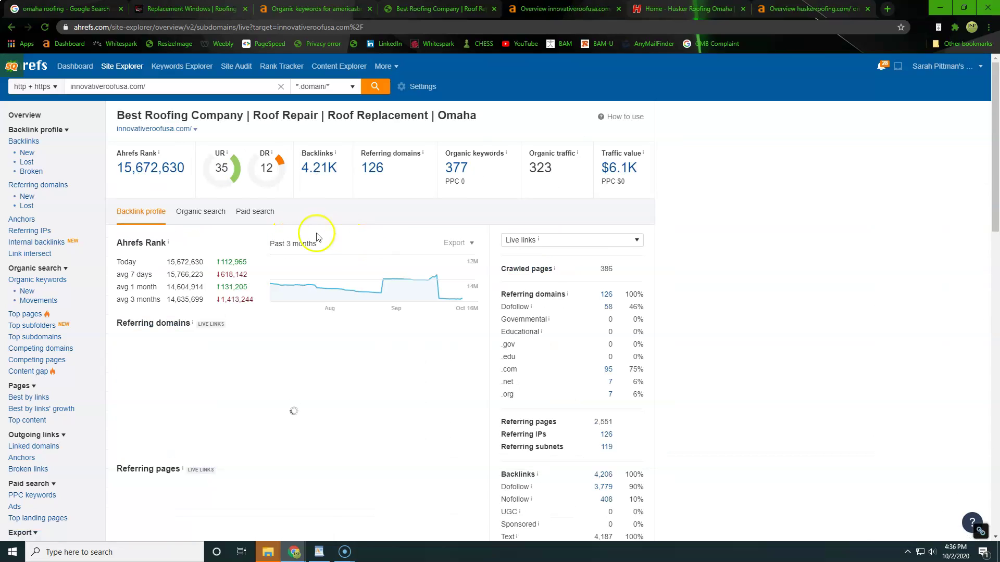
left_click_drag(210, 164, 252, 182)
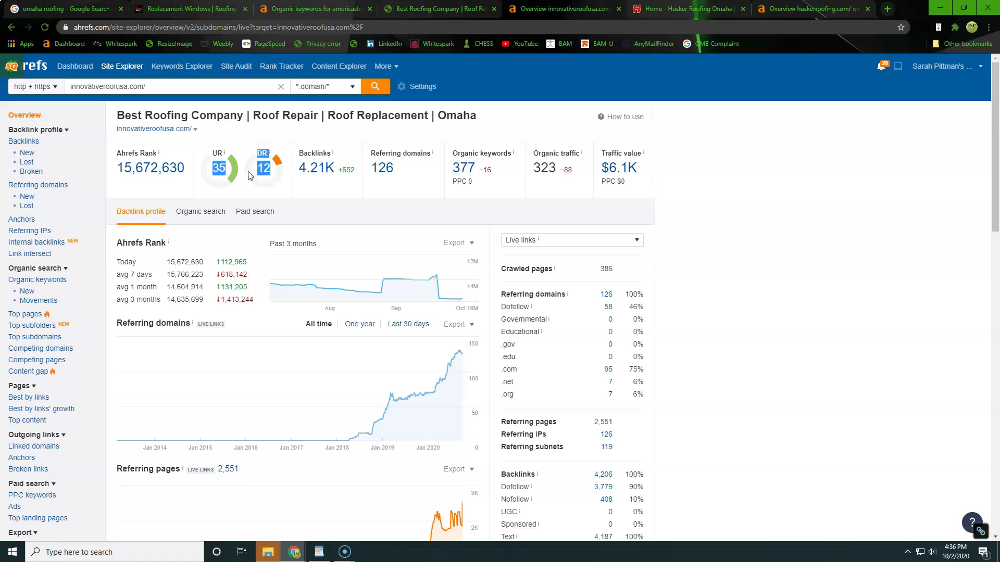
left_click_drag(292, 155, 404, 182)
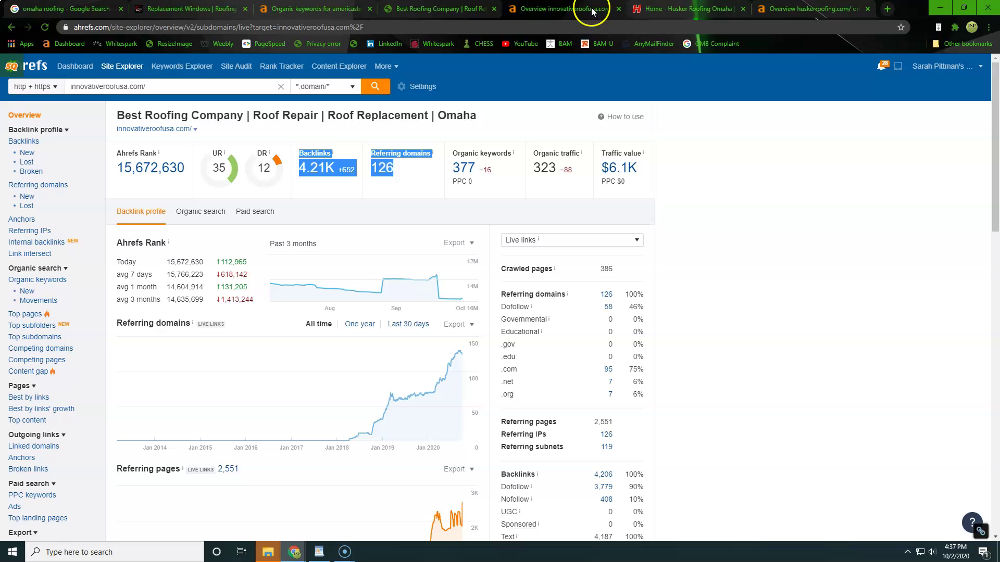
Count the words on the Husker Roofing home page (1,073 words).
left_click(669, 10)
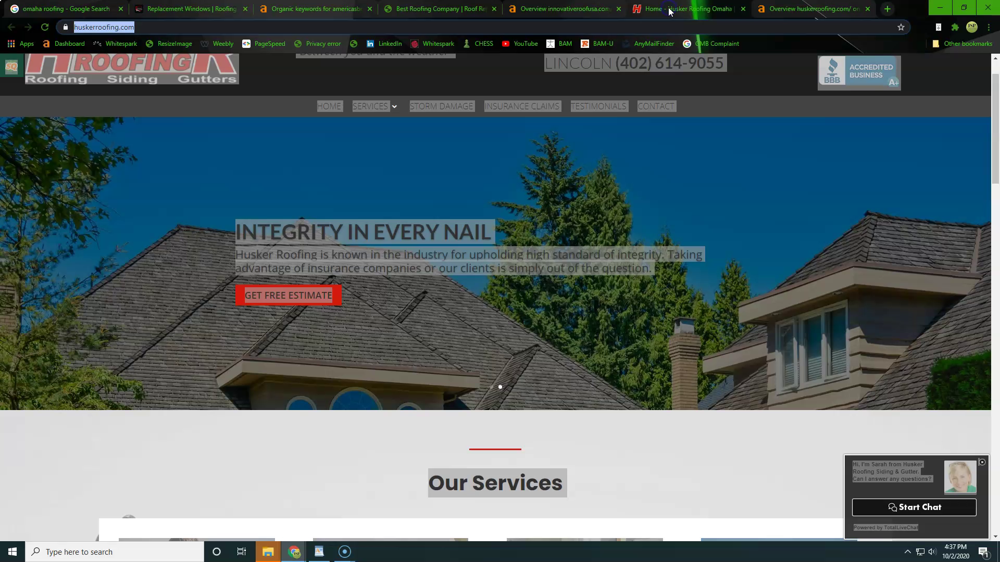
scroll(546, 171, "up", 2)
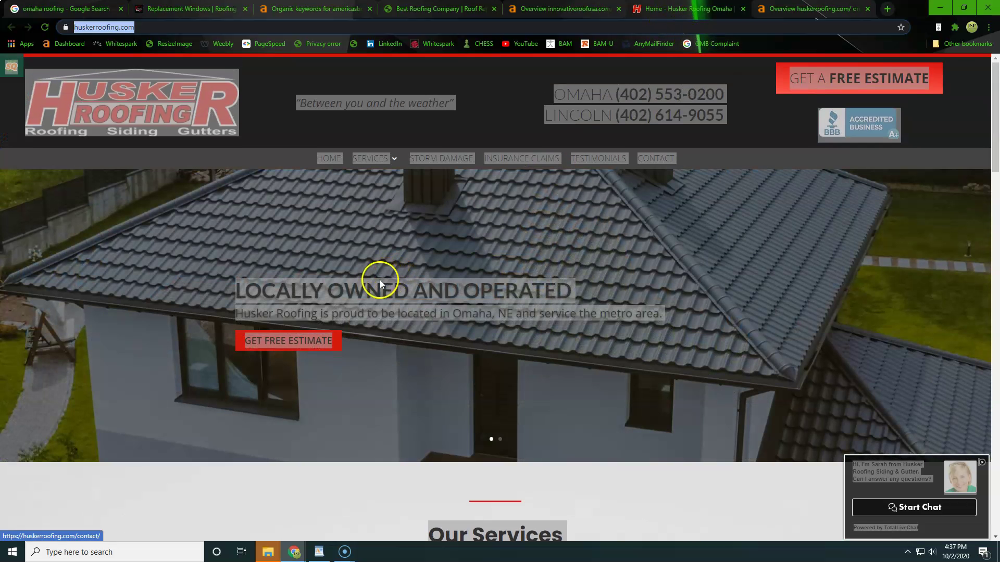
right_click(378, 287)
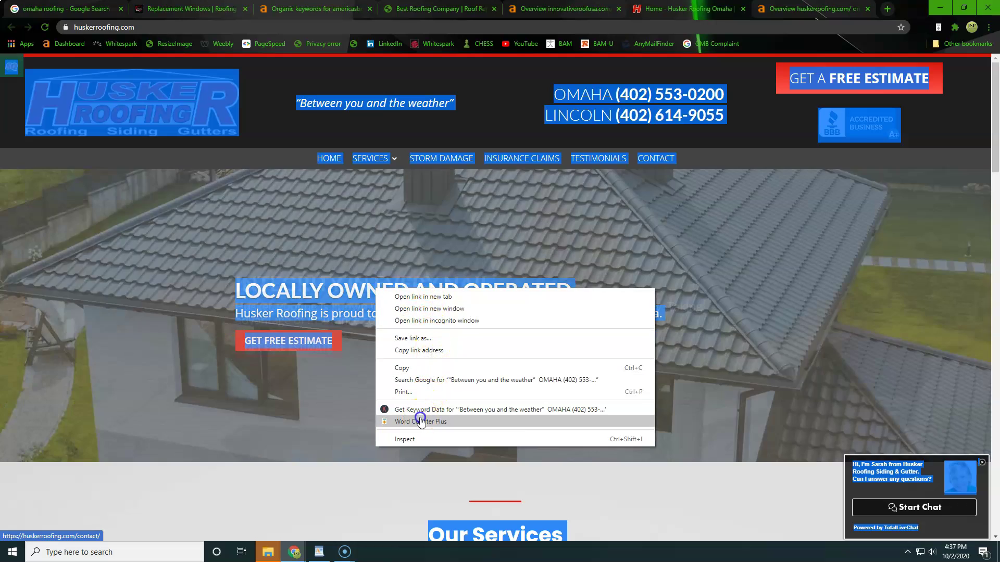
left_click(421, 422)
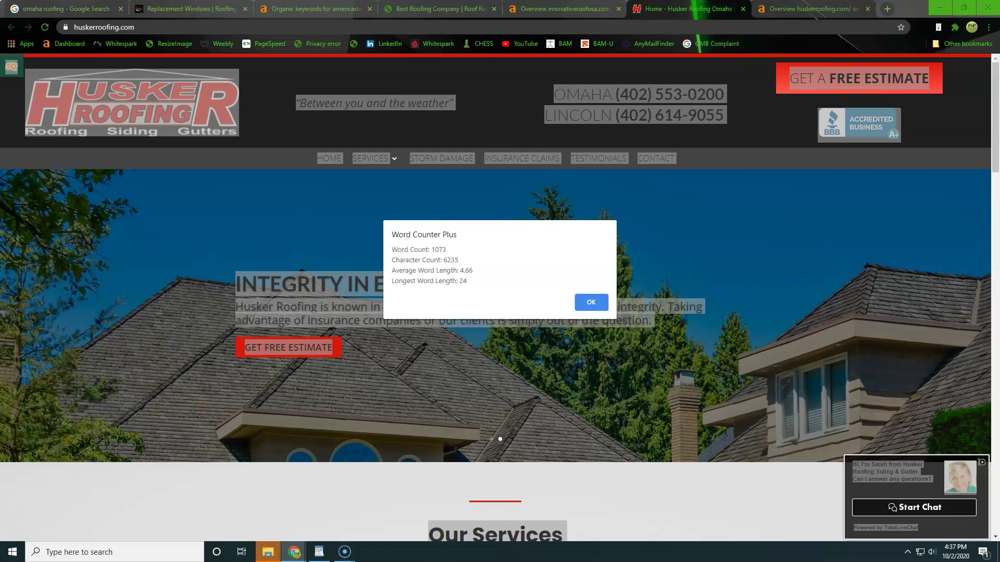
left_click(590, 302)
Open huskerroofing.com's Organic Keywords report from its 85-keyword count.
left_click(813, 8)
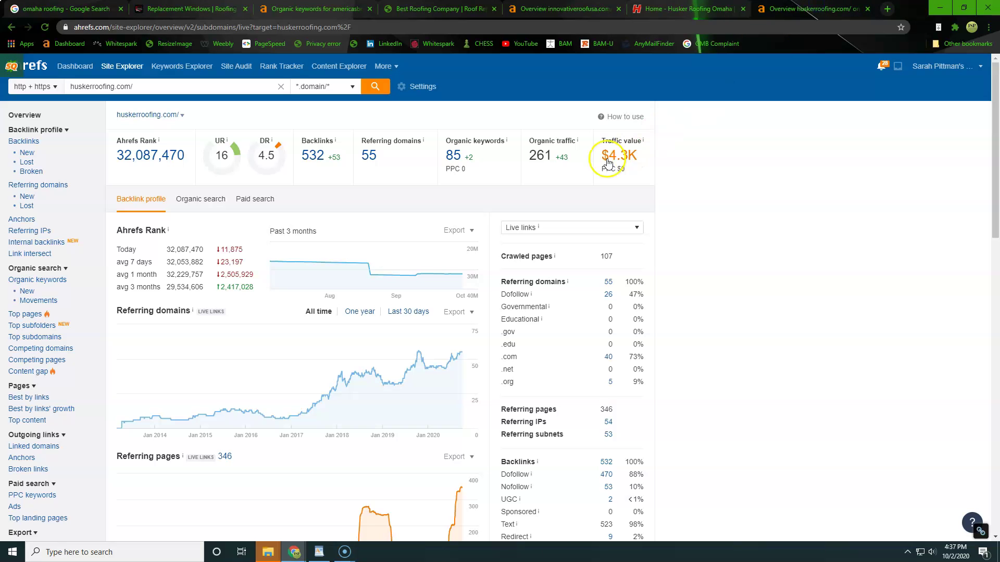
left_click_drag(444, 154, 559, 159)
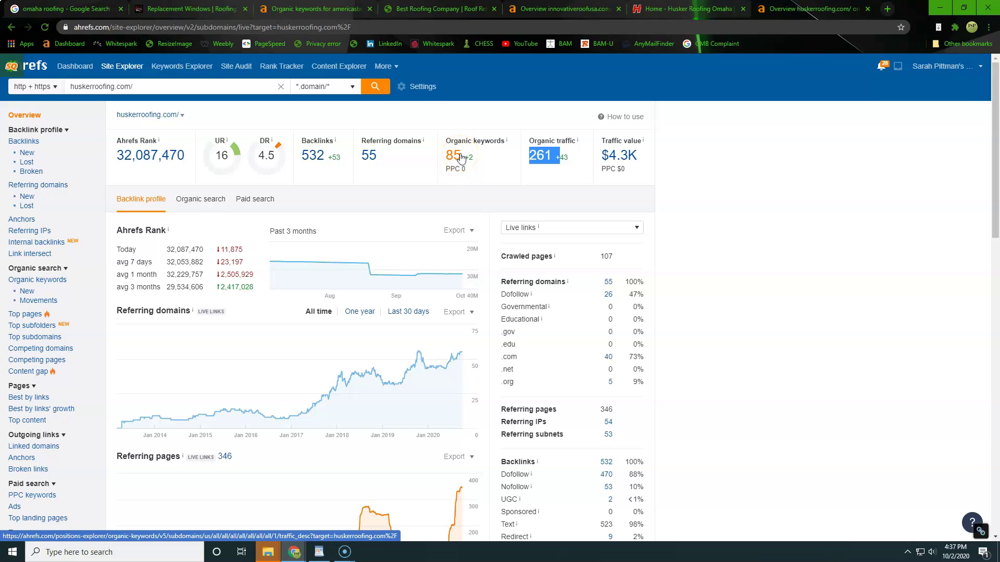
left_click(461, 157)
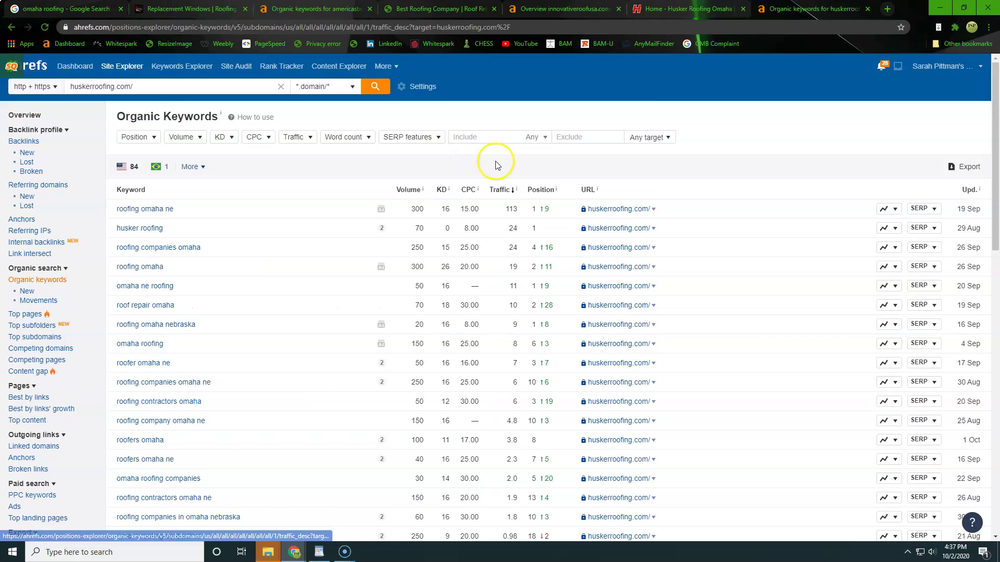
Highlight the top keyword 'roofing omaha ne' and return to the huskerroofing.com overview.
mouse_move(114, 209)
left_mouse_down()
mouse_move(492, 221)
mouse_move(560, 213)
left_mouse_up()
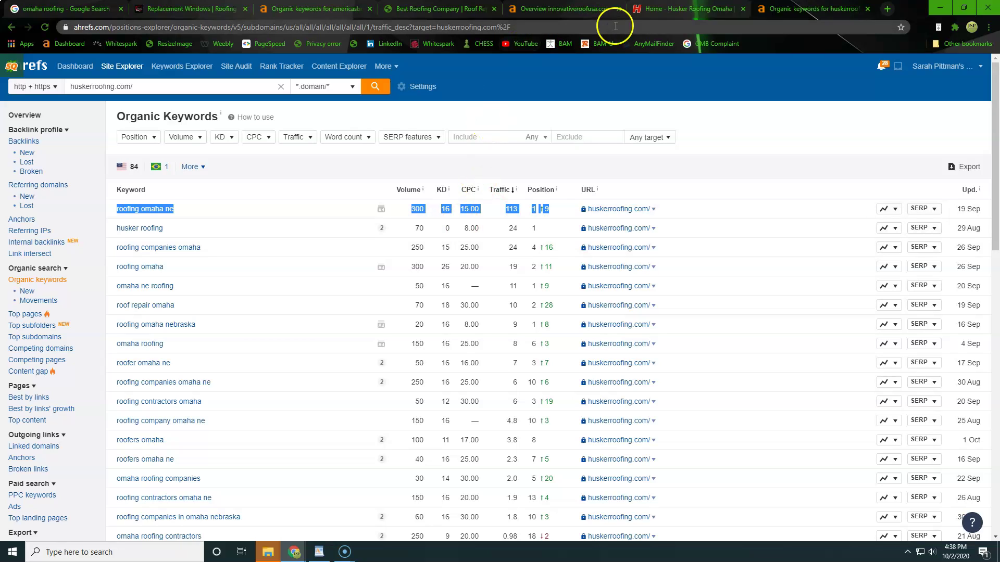
left_click(25, 115)
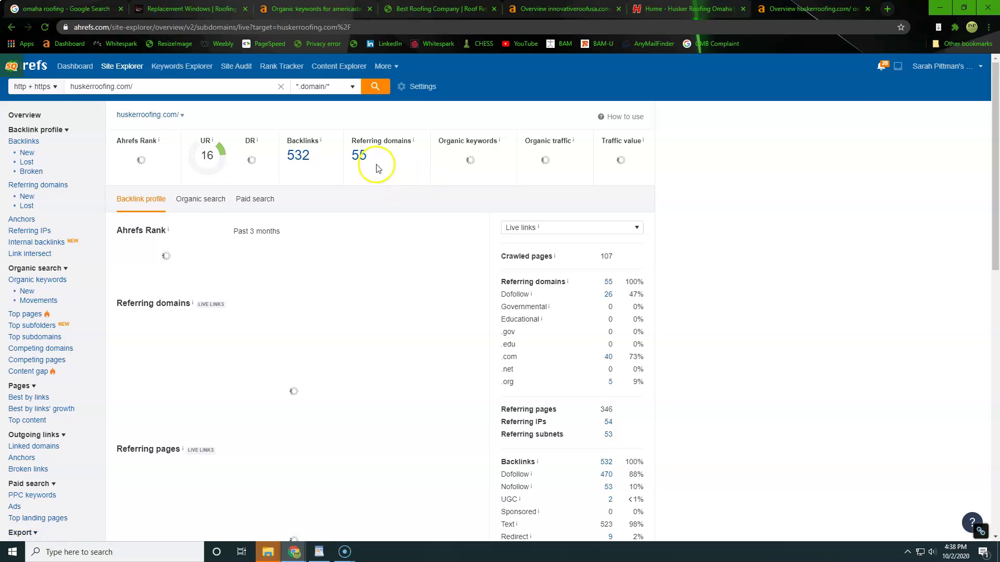
Open the 55 referring domains and highlight DRs 81 (company.com) and 79 (folkd.com).
left_click(368, 159)
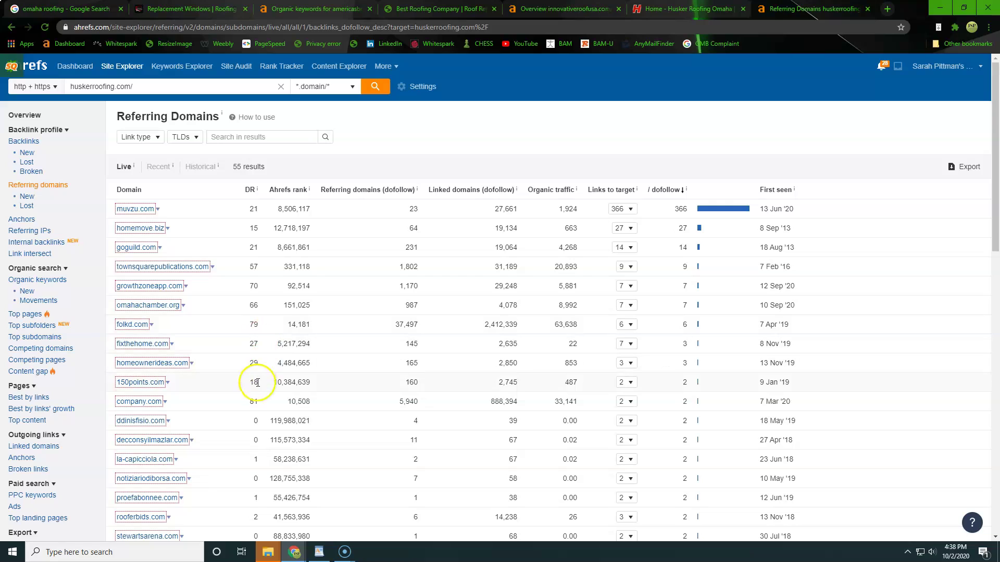
double_click(255, 403)
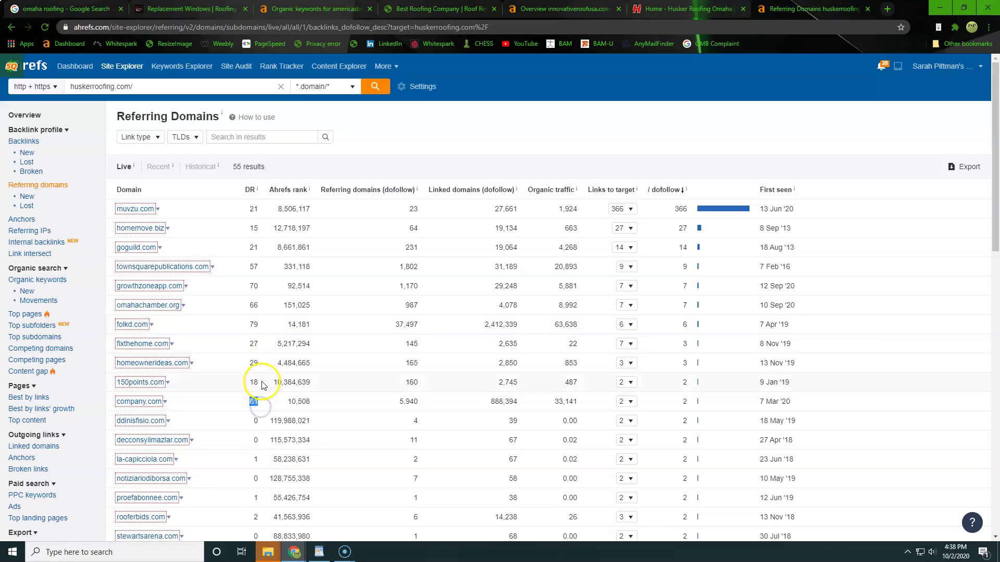
double_click(270, 329)
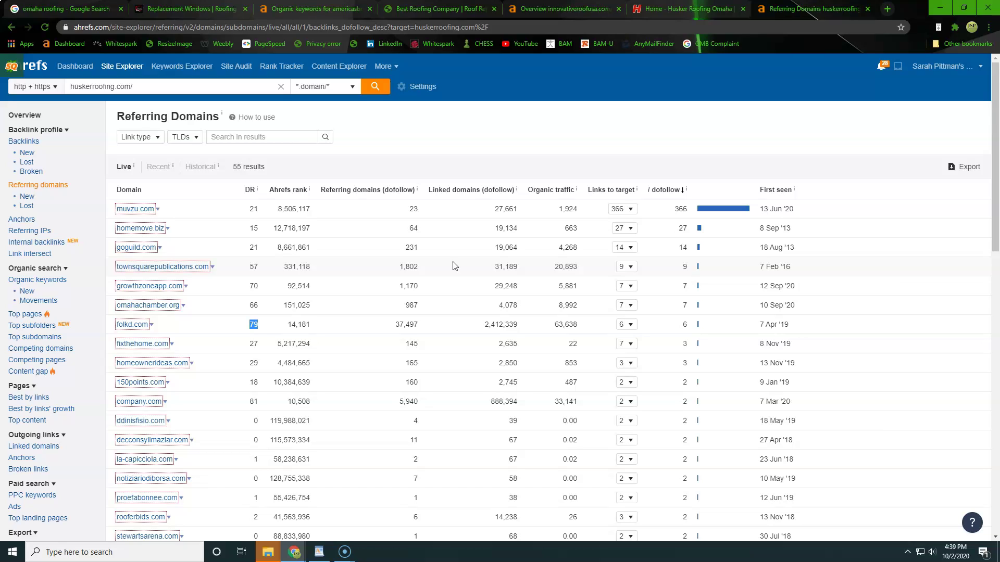
Switch to the 'Replacement Windows | Roofing' tab for America's Best Choice Omaha.
left_click(236, 10)
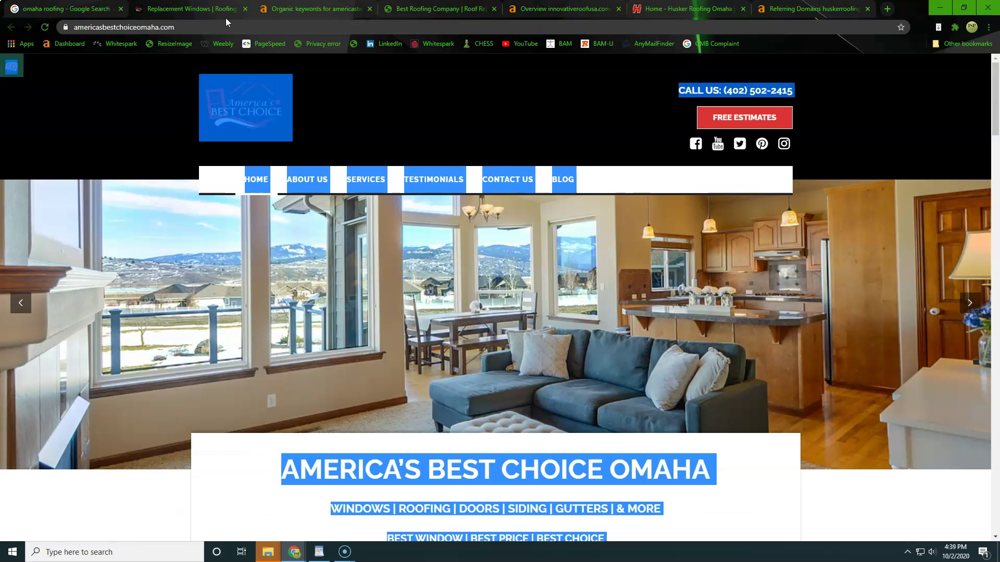